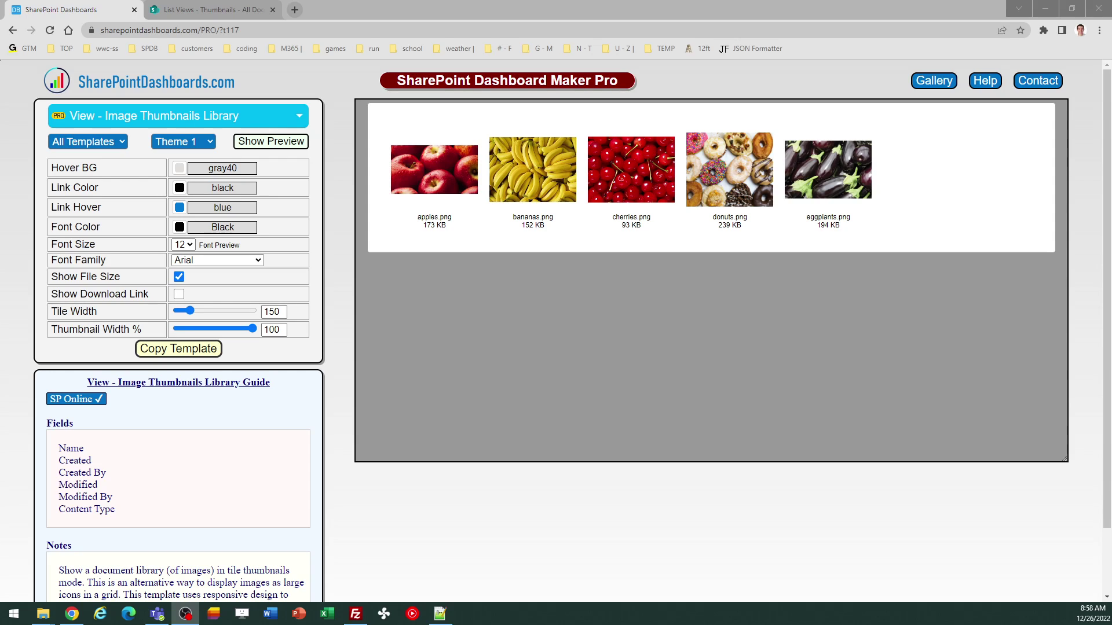
Bring up the List Views Thumbnails library, after a brief look back at the Dashboards tab
click(207, 10)
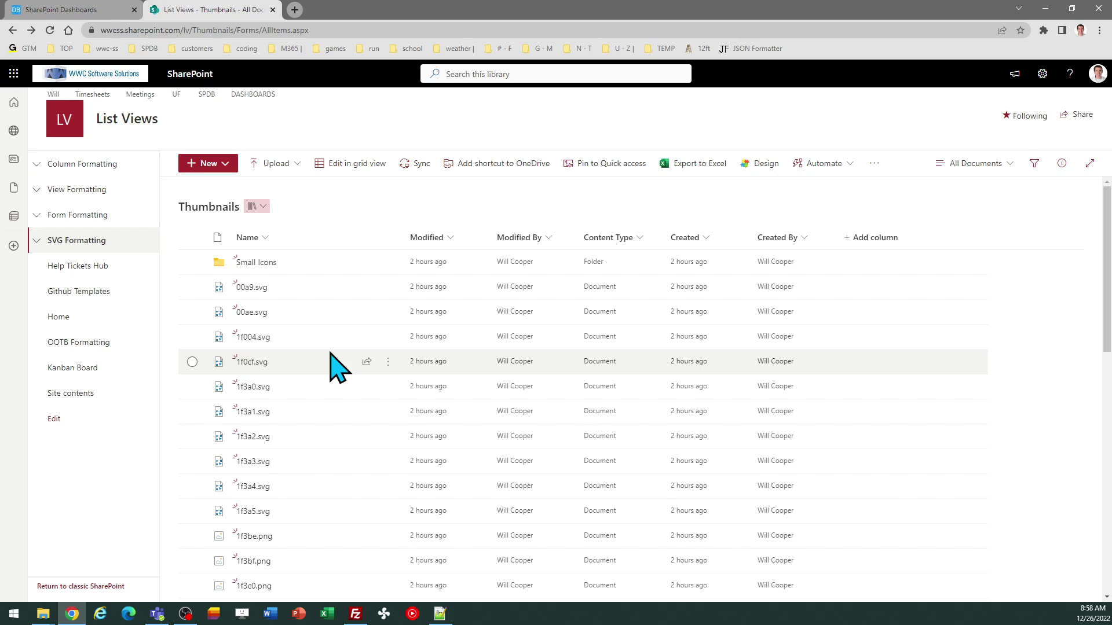
click(76, 10)
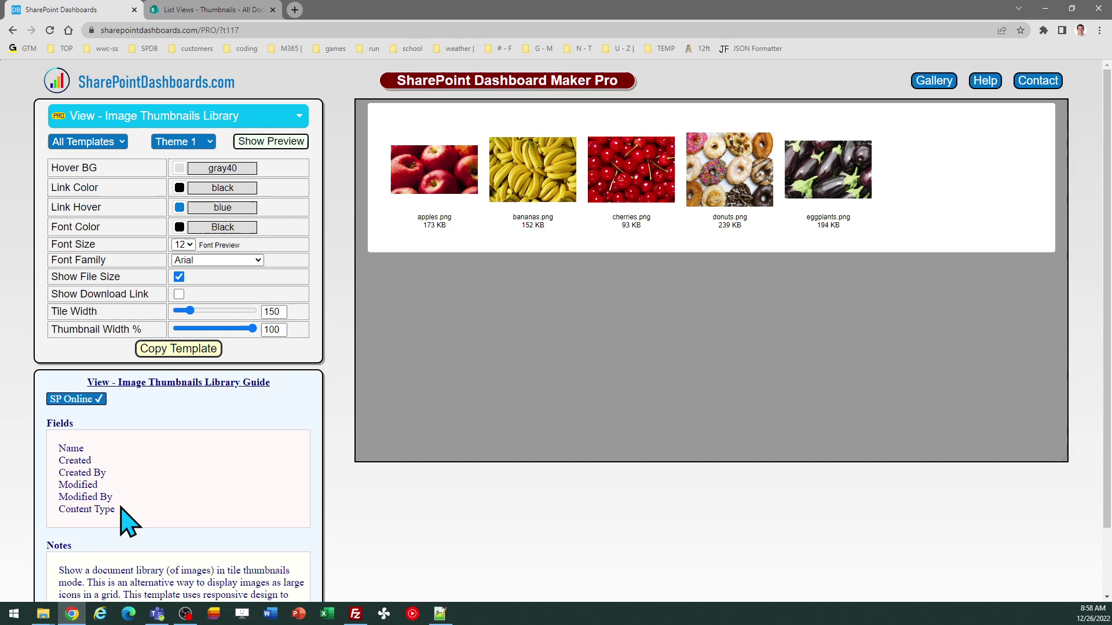
click(218, 8)
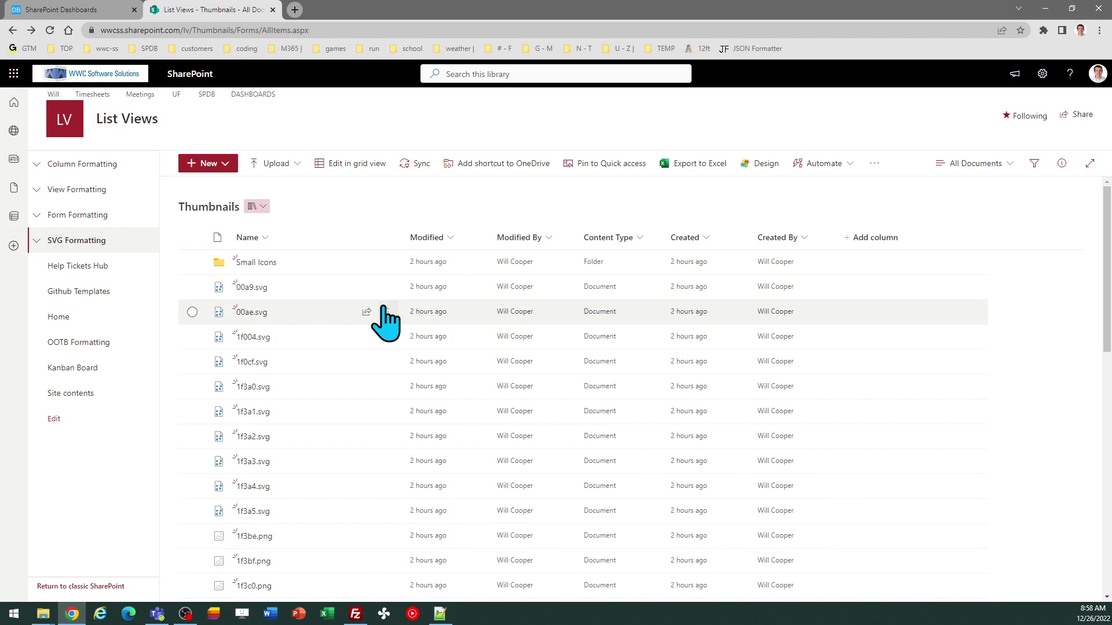
Preview the gallery with Theme 2 and Theme 3, toggling download links off and on
click(87, 10)
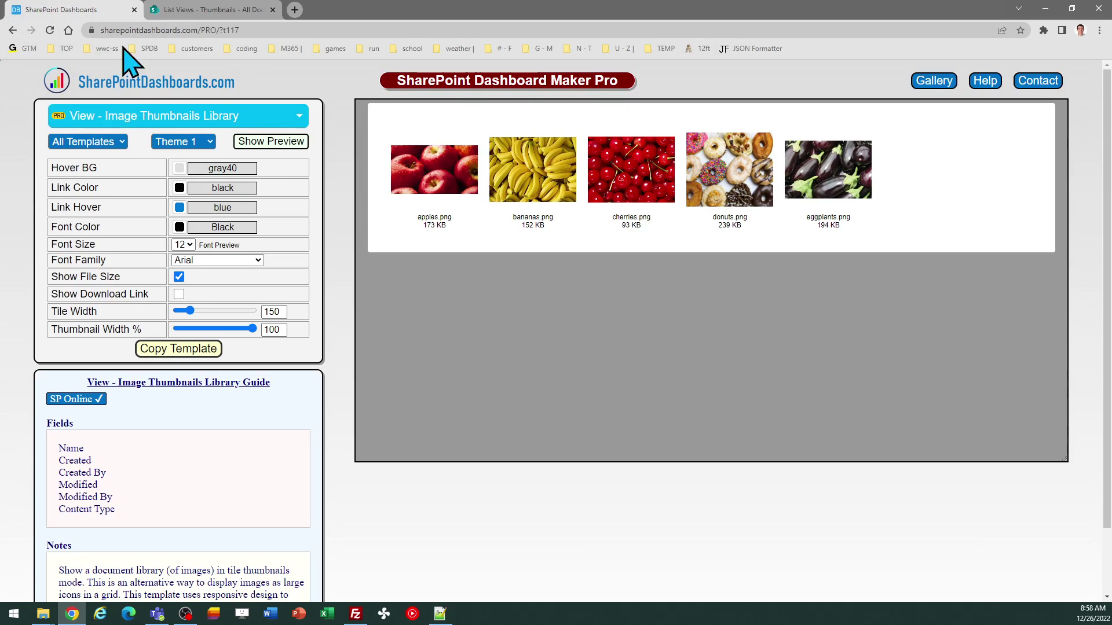
click(211, 145)
click(200, 169)
click(213, 145)
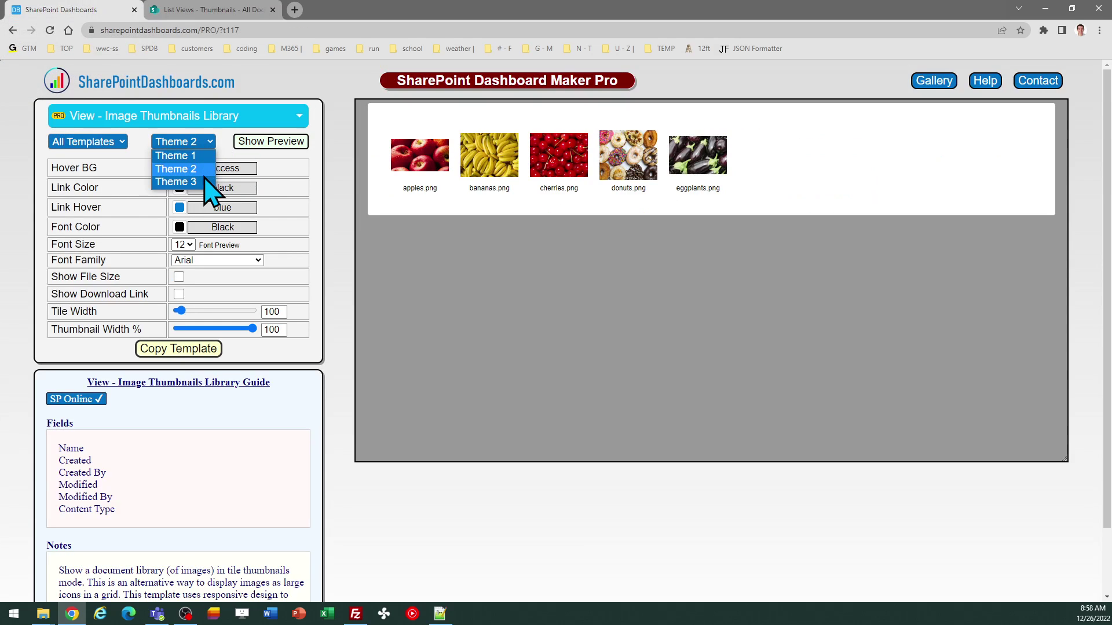
click(204, 182)
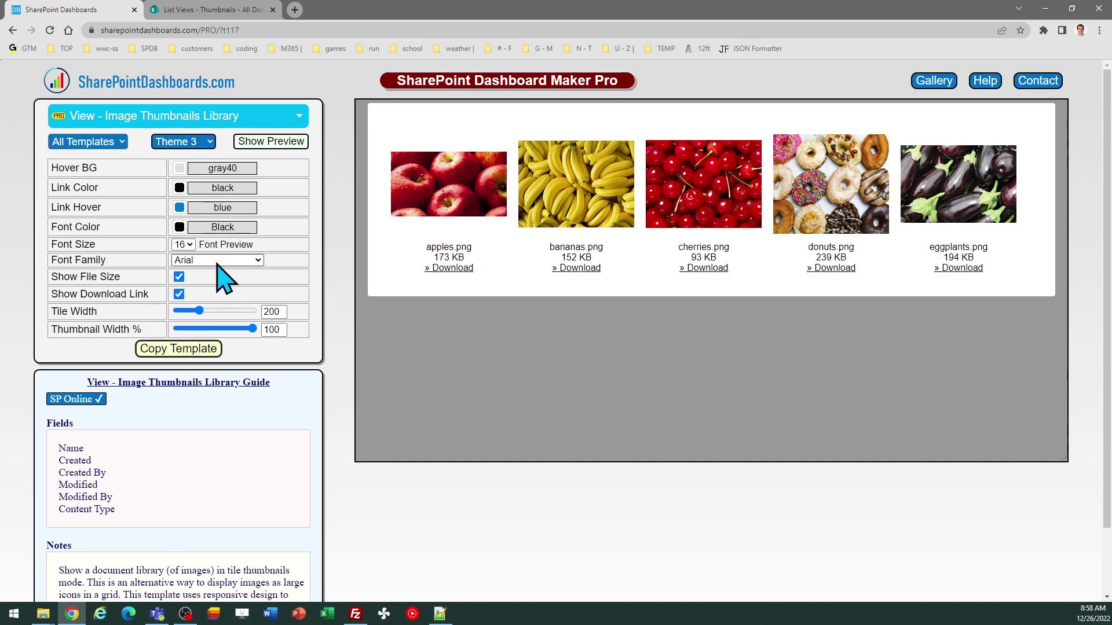
click(179, 295)
click(178, 294)
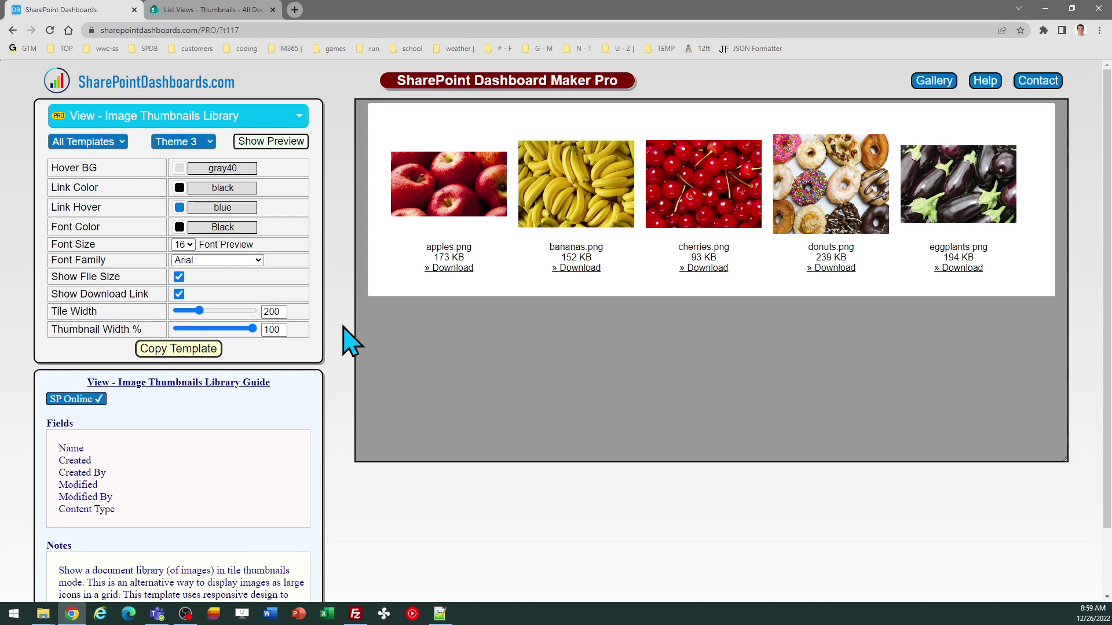
Return to the Theme 1 preset and copy its template code
click(177, 142)
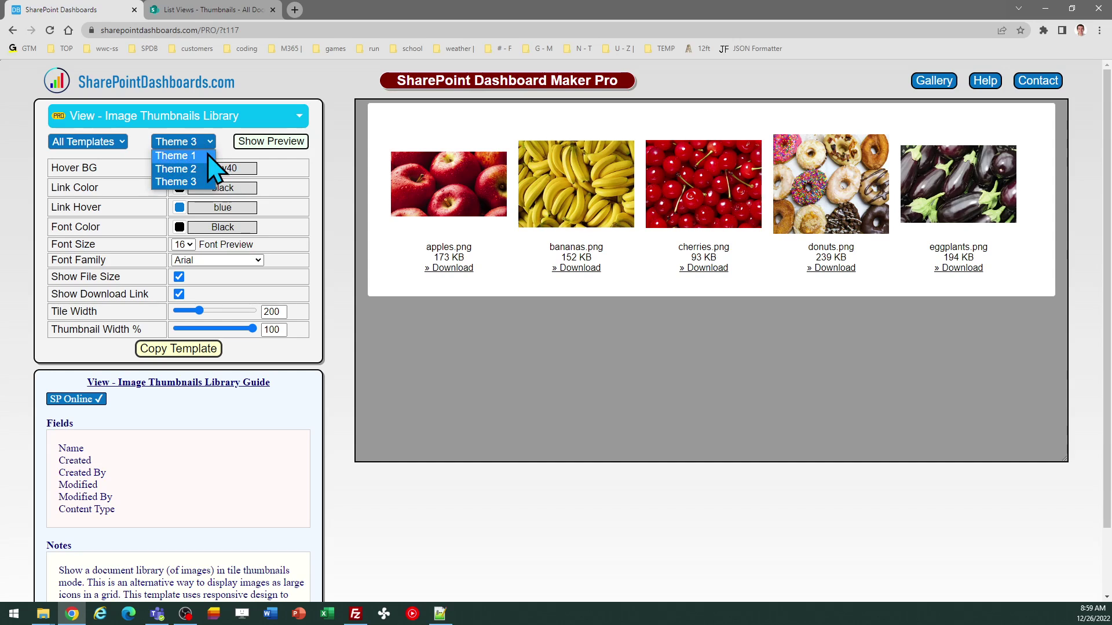
click(209, 154)
click(177, 350)
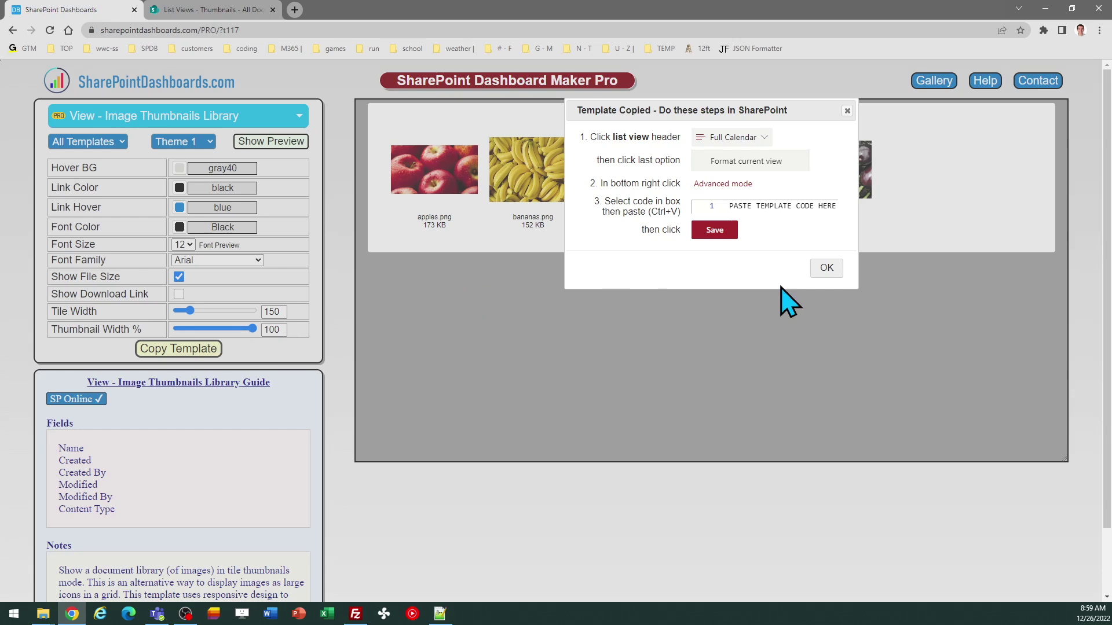
click(825, 269)
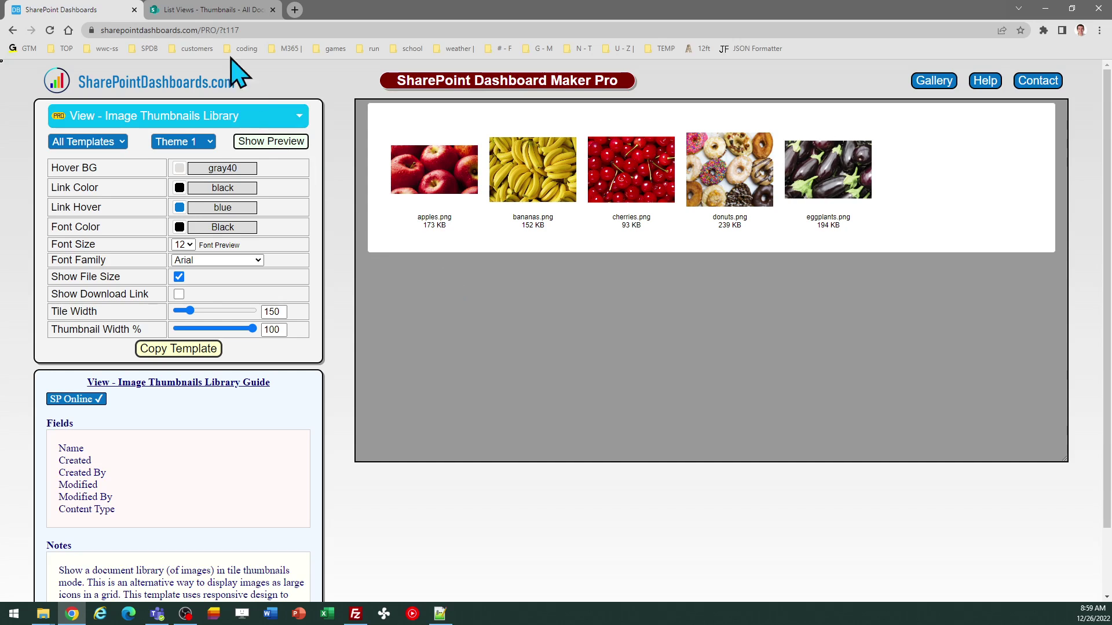
Replace the All Documents view's advanced-mode JSON with the copied template and save it
click(233, 14)
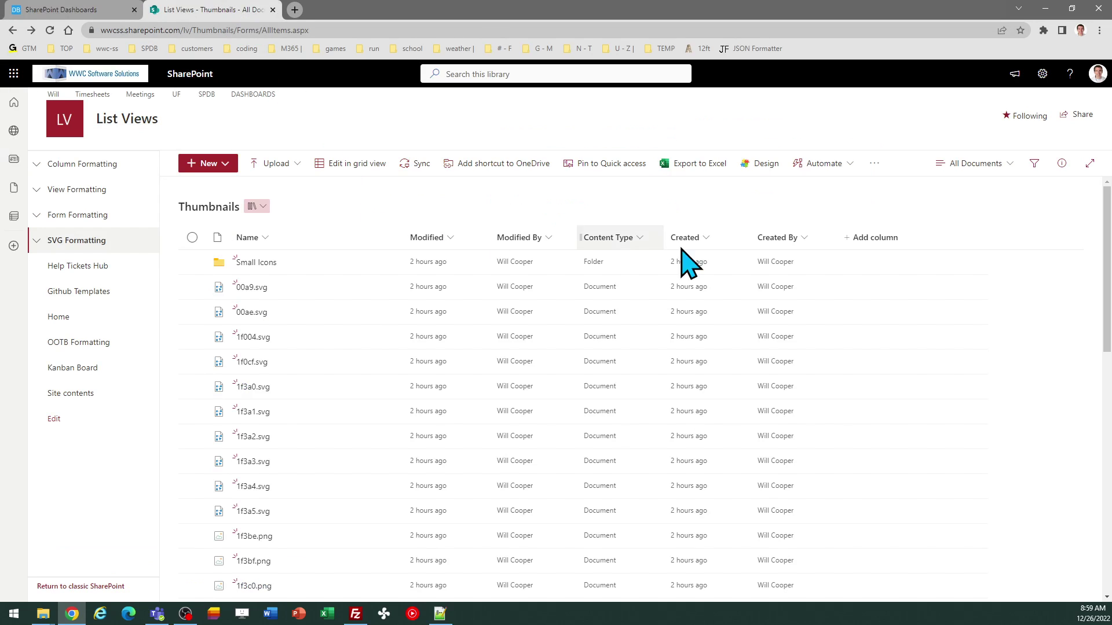
click(992, 169)
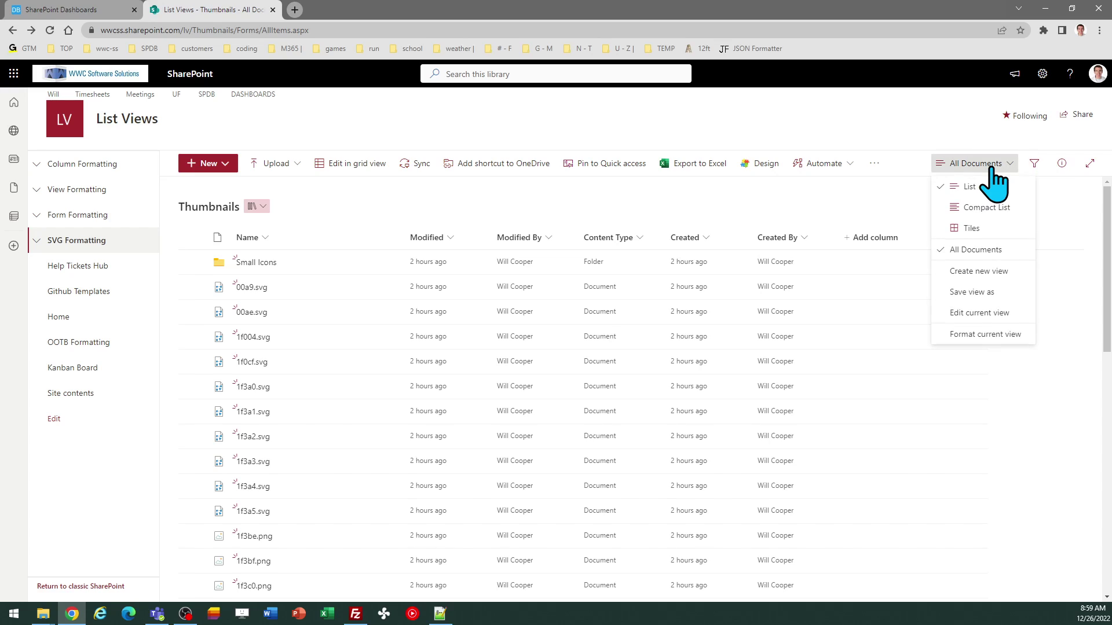
click(984, 335)
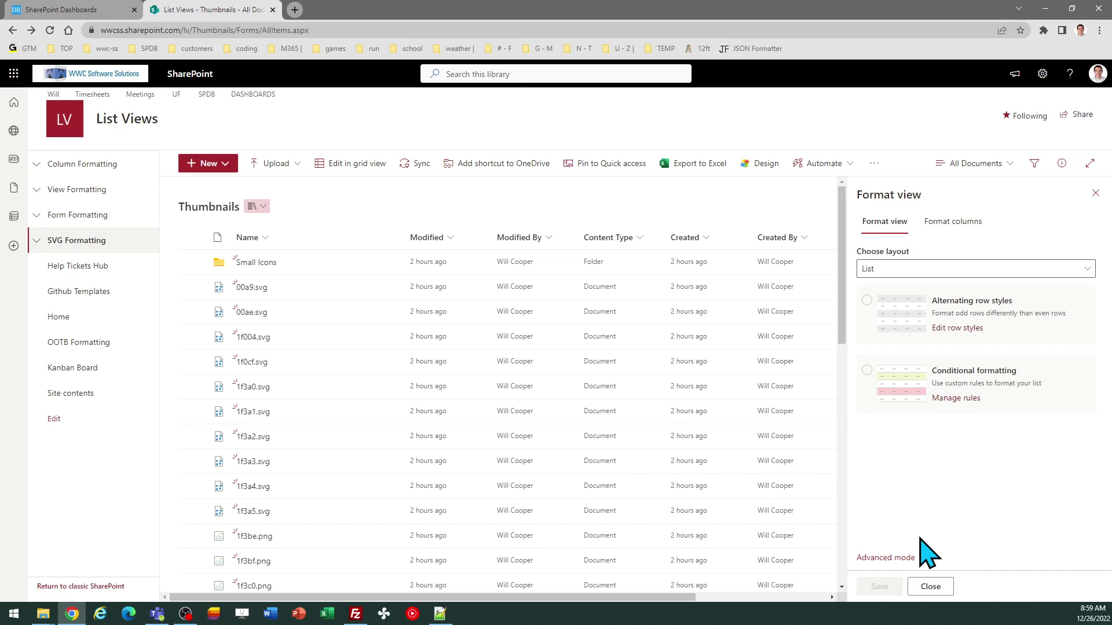
click(884, 558)
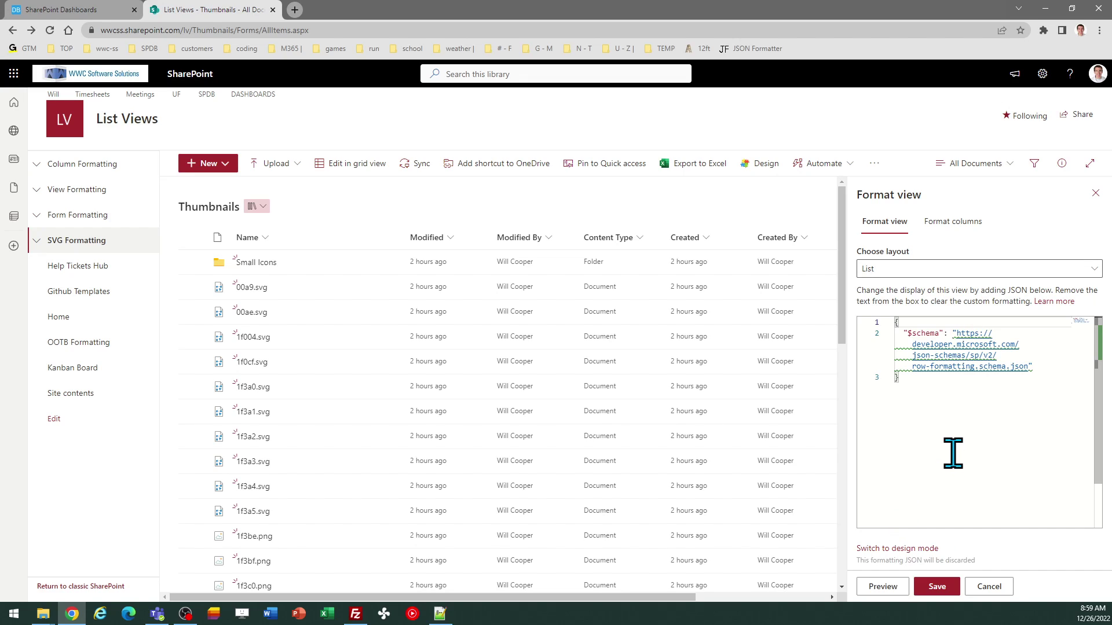
key(ctrl+a)
key(ctrl+v)
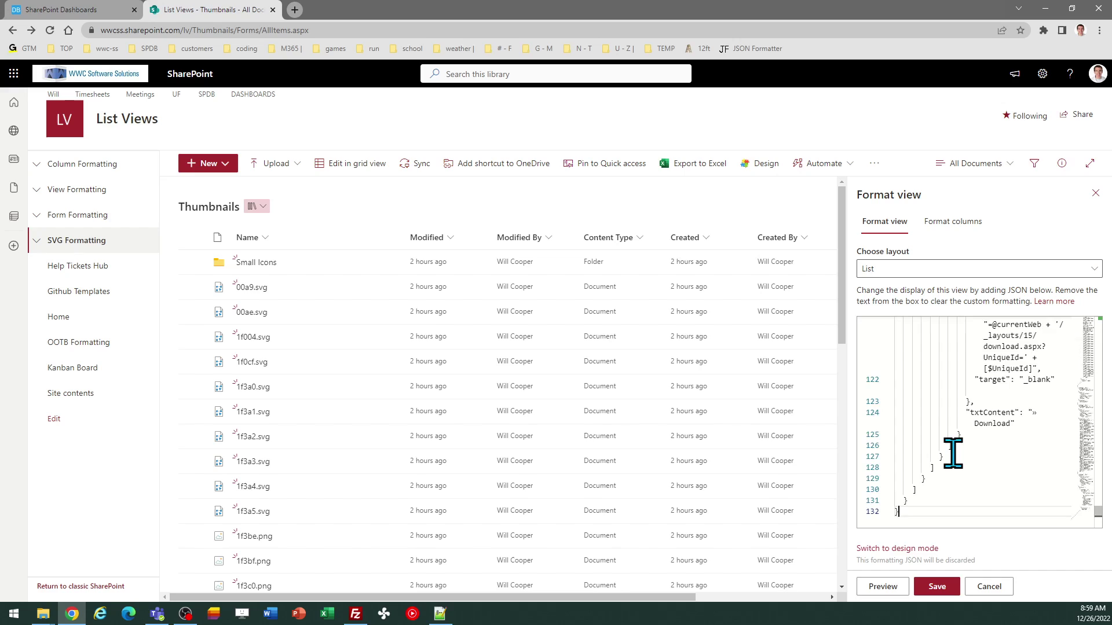
click(950, 590)
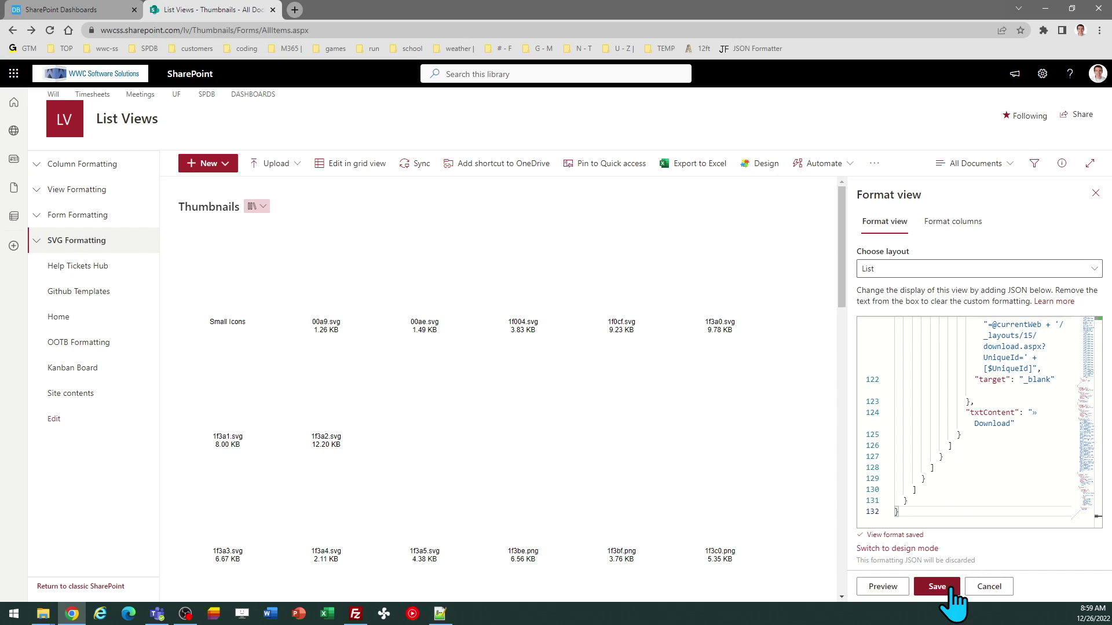
click(1095, 193)
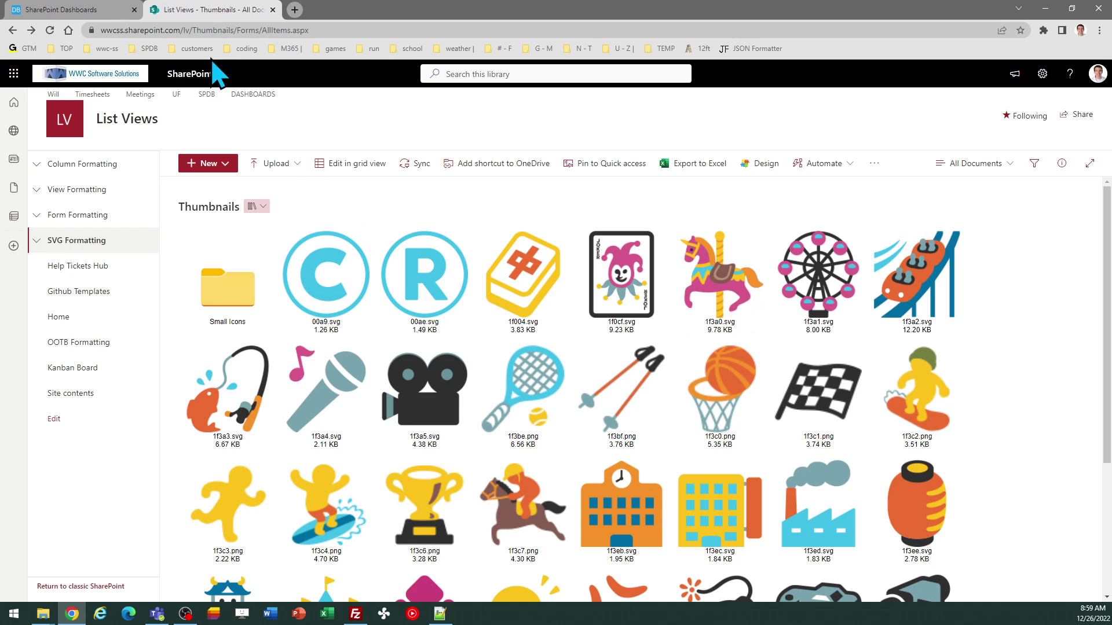
Change the tile width to 80 and copy the updated template code
click(96, 11)
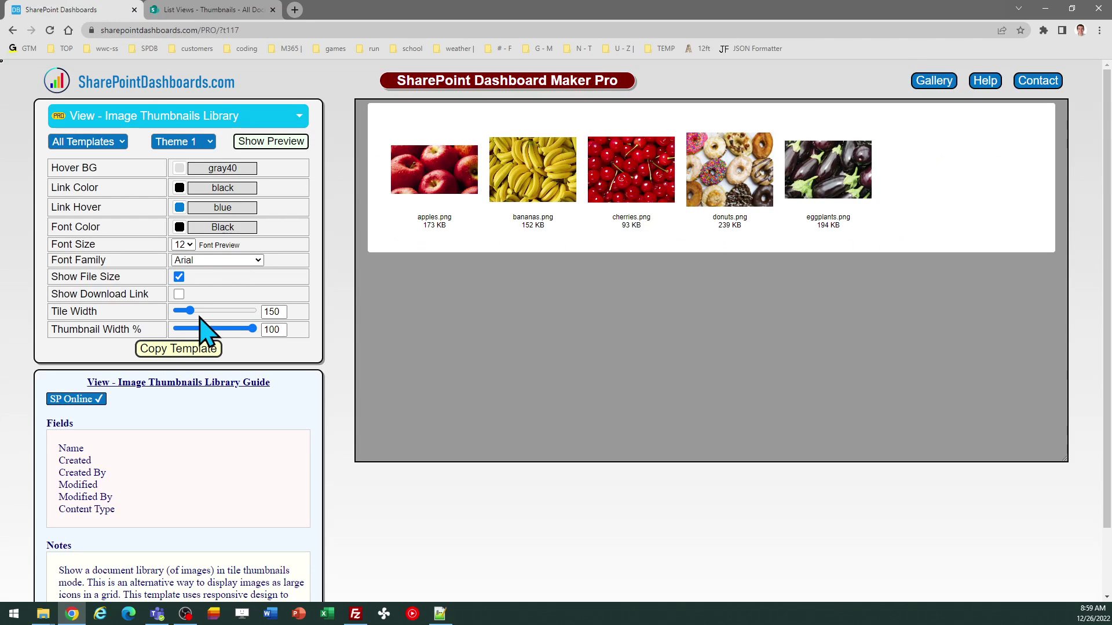
double_click(286, 312)
text(80)
key(Tab)
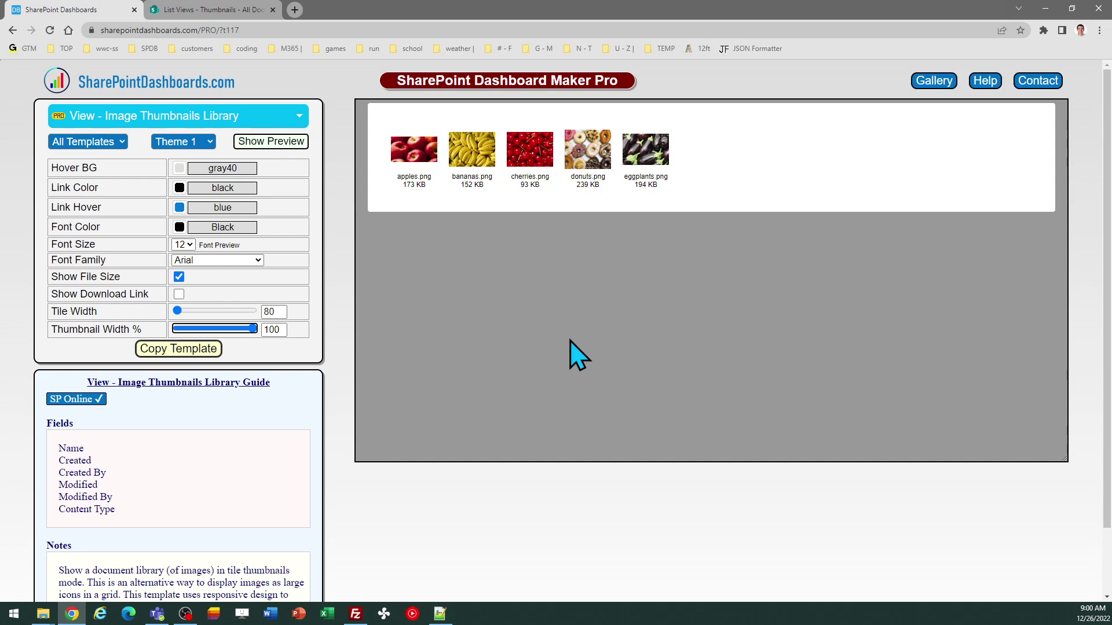
click(180, 348)
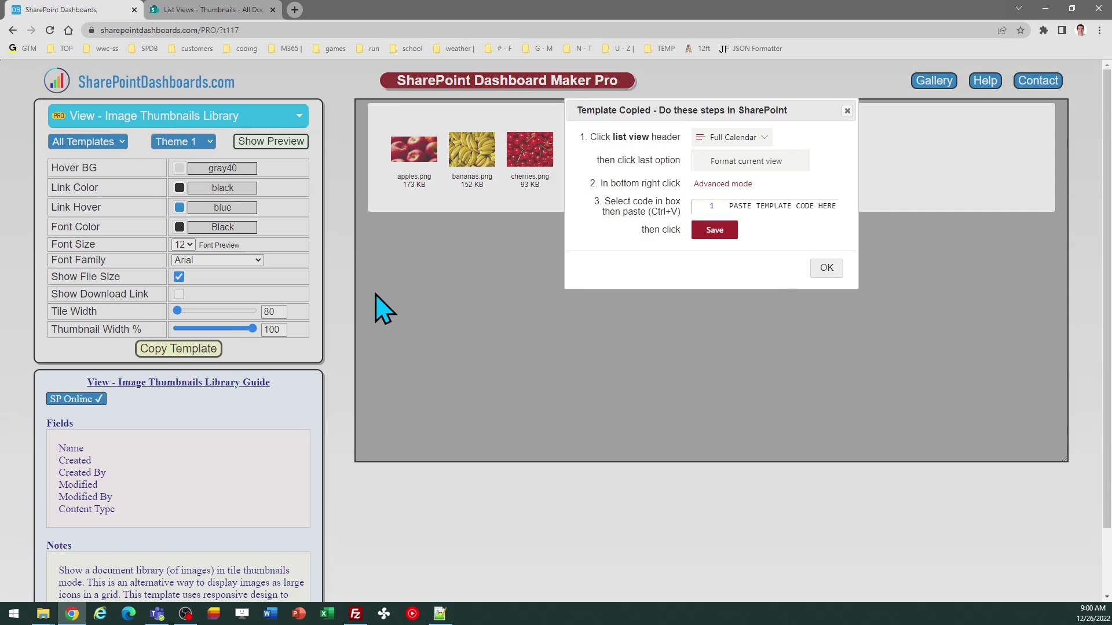
click(826, 268)
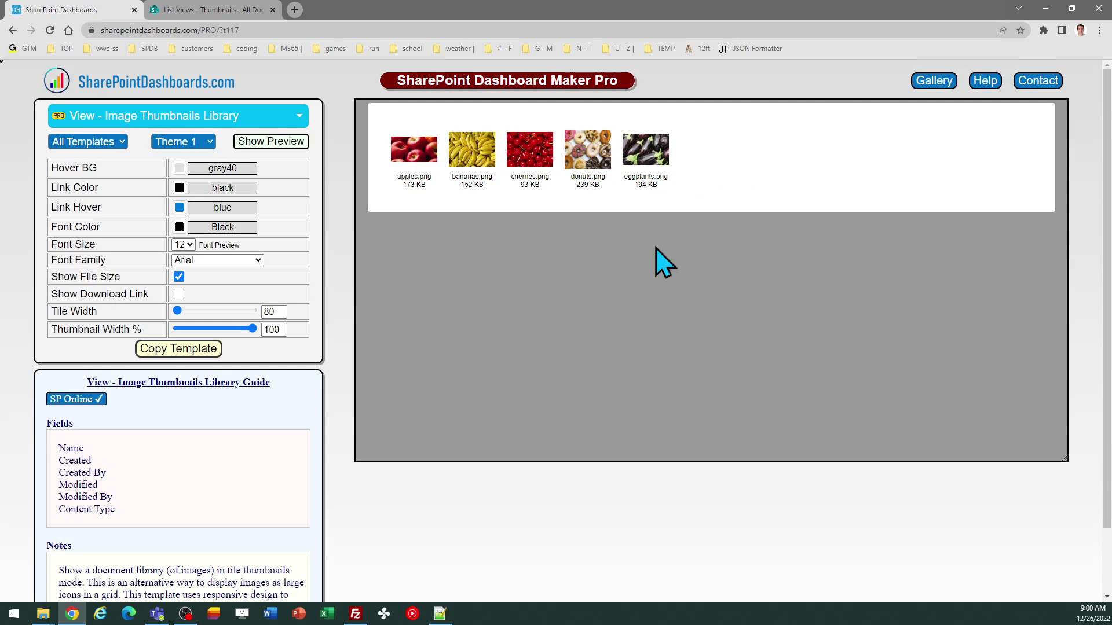
Replace the view format JSON with the 80-width template, save it, and restore the window
click(223, 4)
click(975, 164)
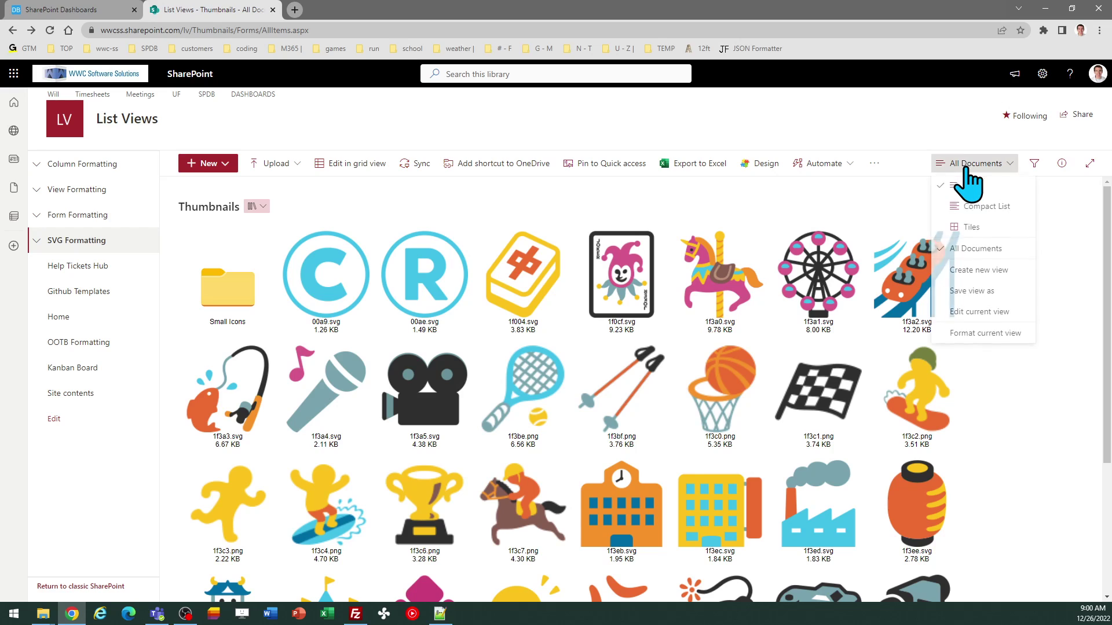
click(984, 334)
click(947, 426)
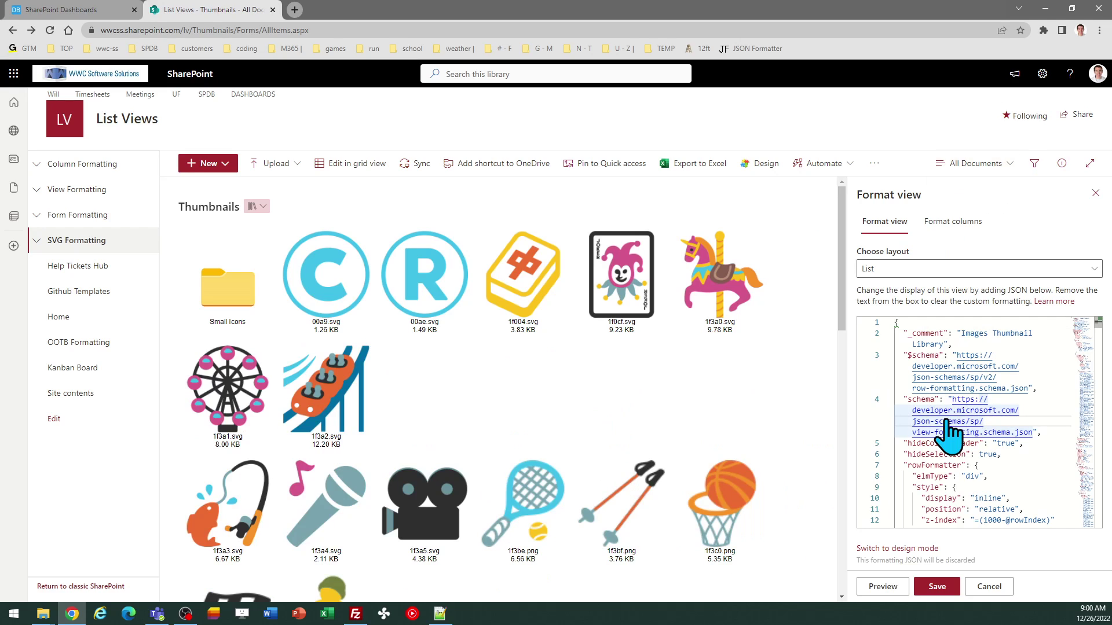
key(ctrl+a)
key(ctrl+v)
click(936, 586)
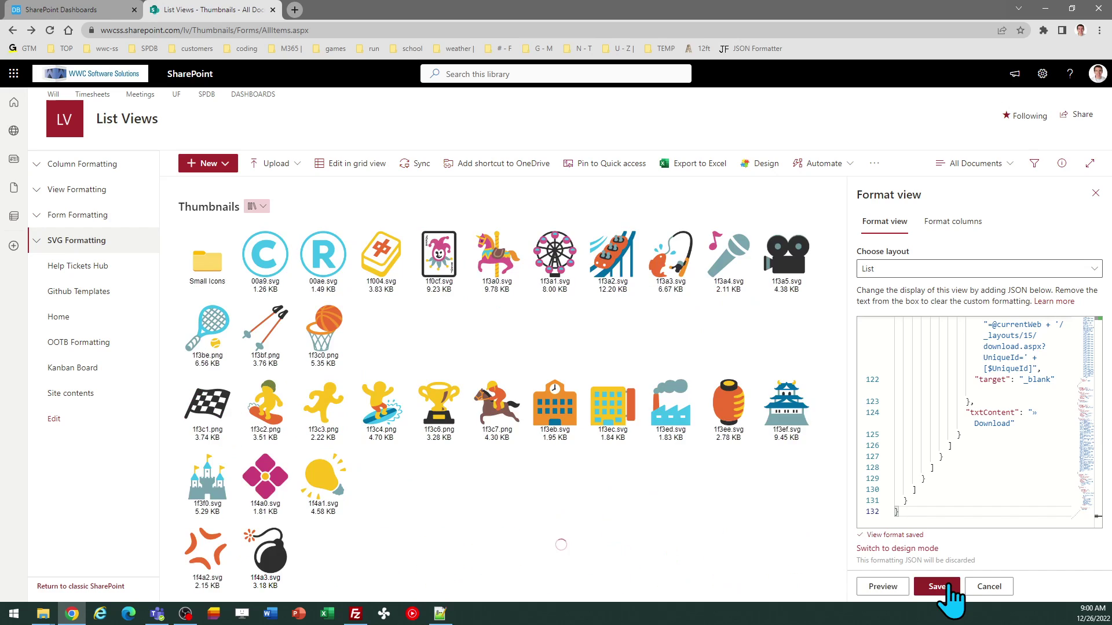
click(1094, 193)
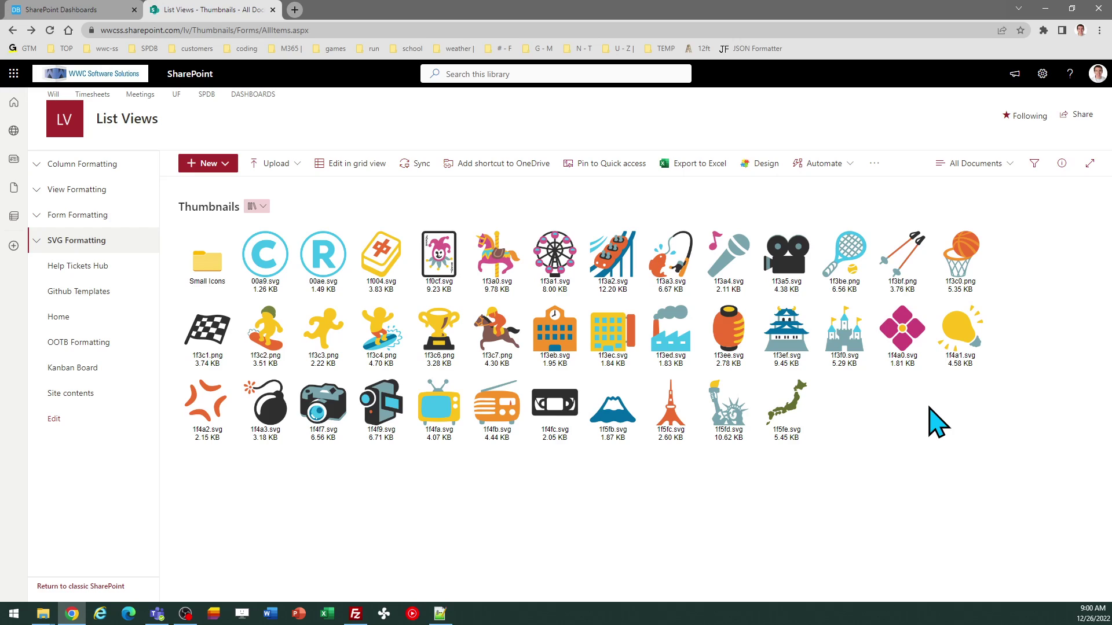
click(1071, 9)
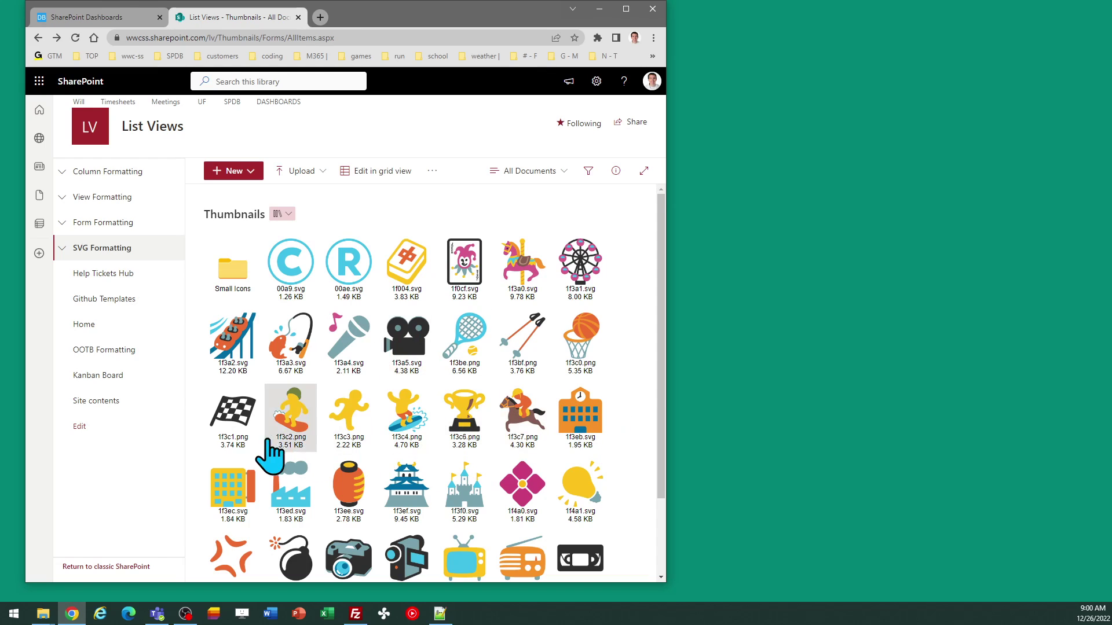
Maximize the browser window so the gallery reflows into wider rows of tiles
mouse_move(502, 485)
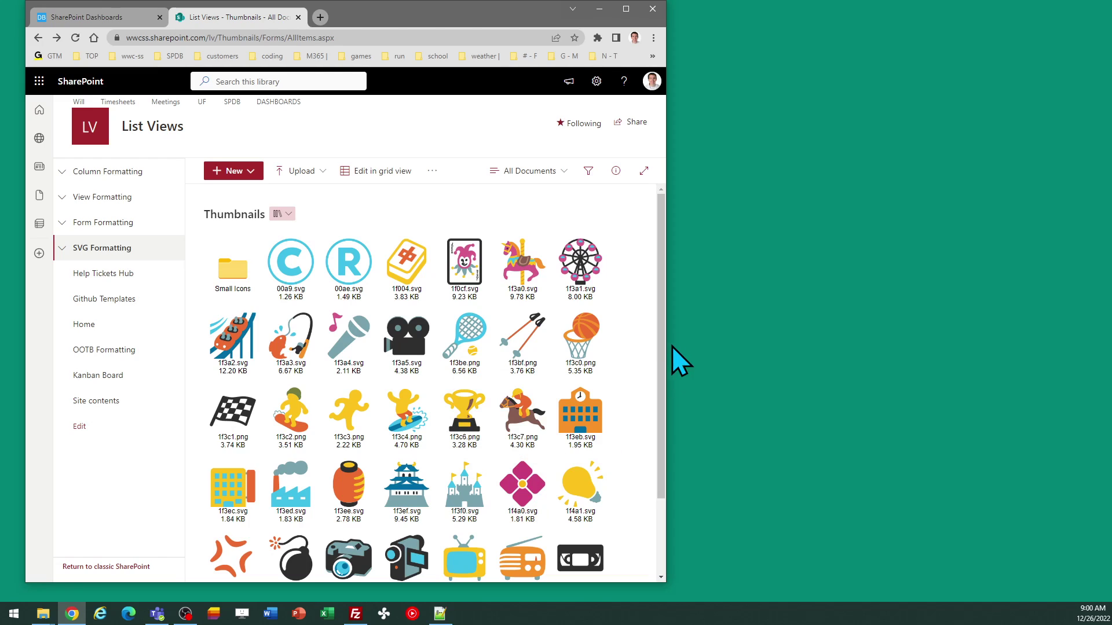
click(626, 9)
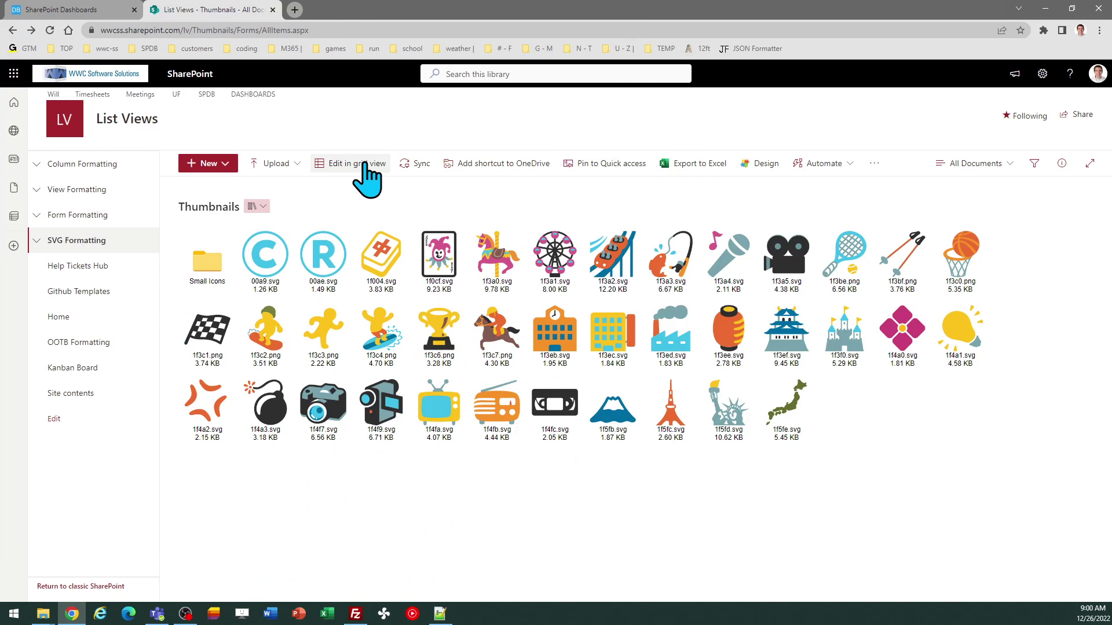
Turn on Show Download Link in Dashboard Maker Pro and copy the updated template code
click(81, 9)
click(179, 295)
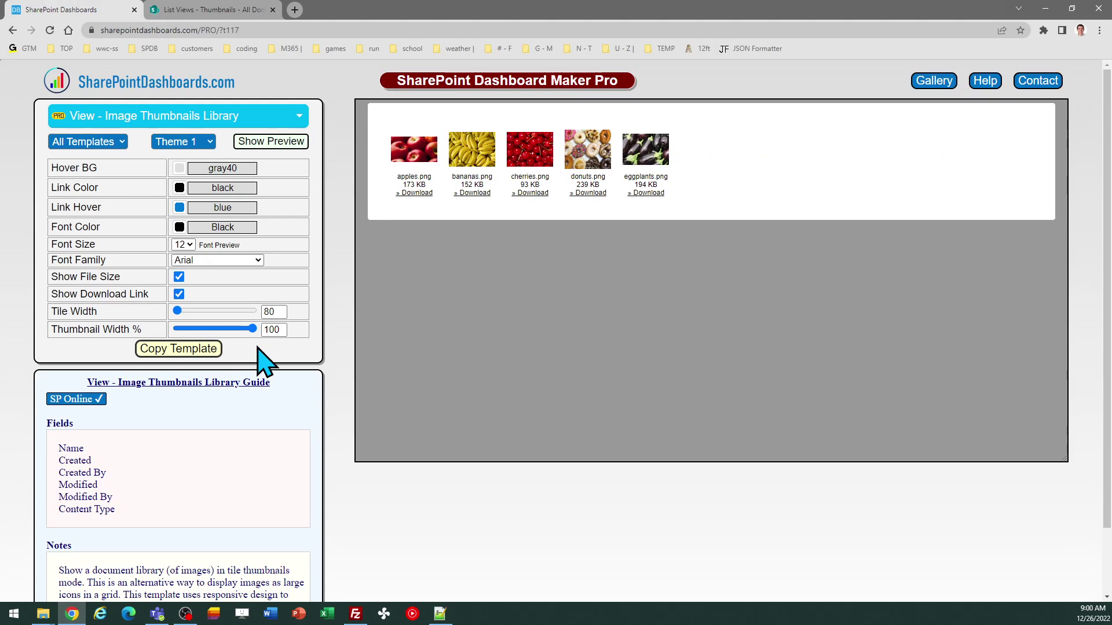
click(192, 350)
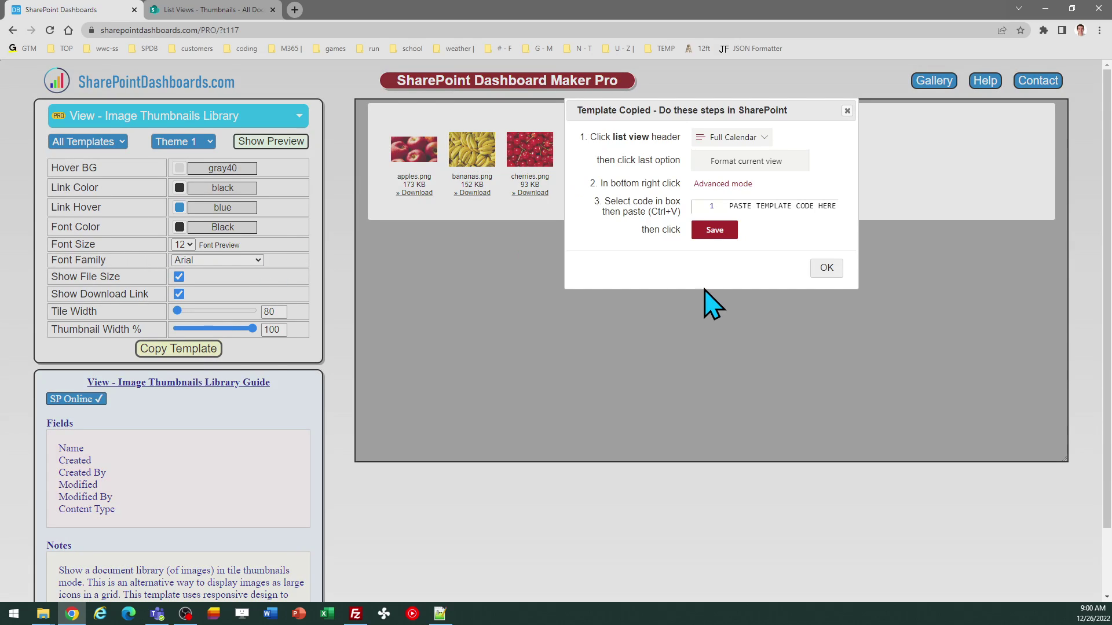
click(827, 268)
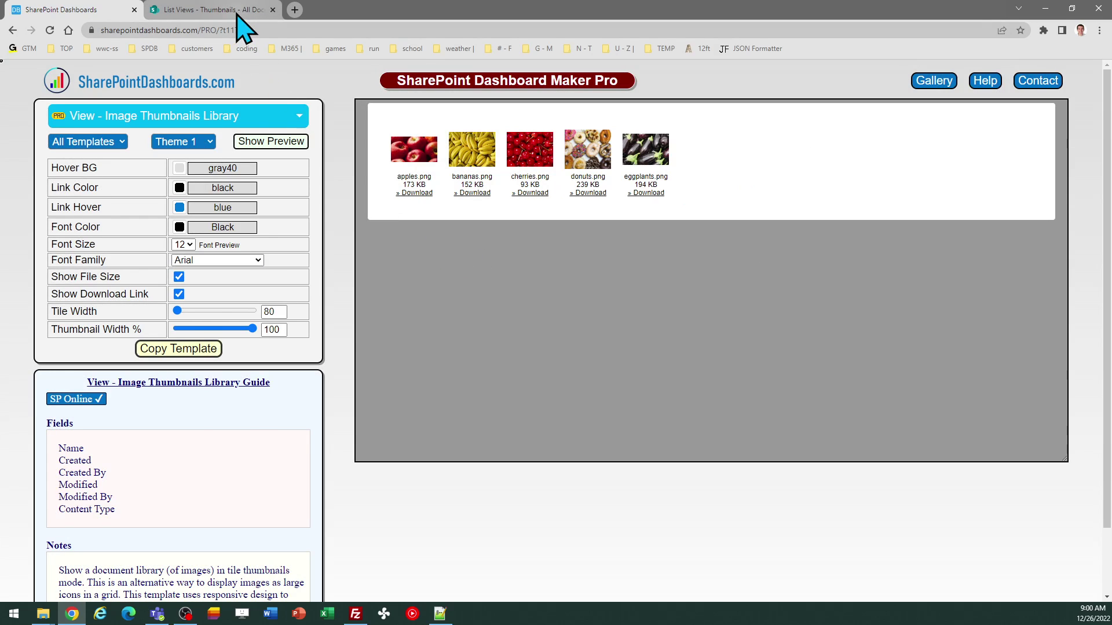
click(238, 10)
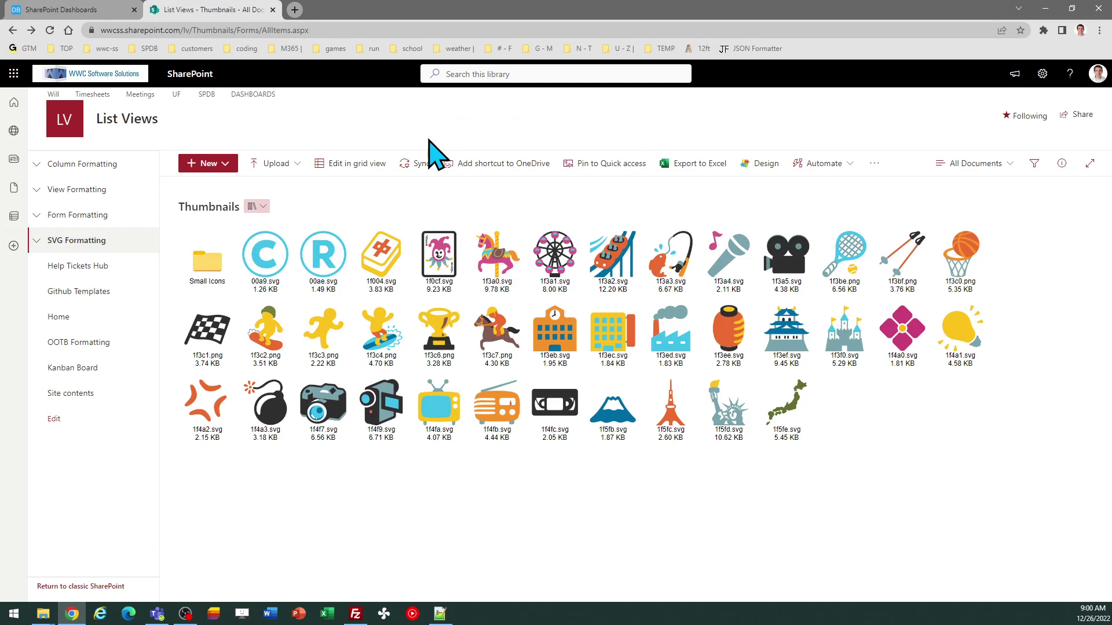
Paste the download-link template into the current view's format JSON and save it
click(979, 163)
click(990, 331)
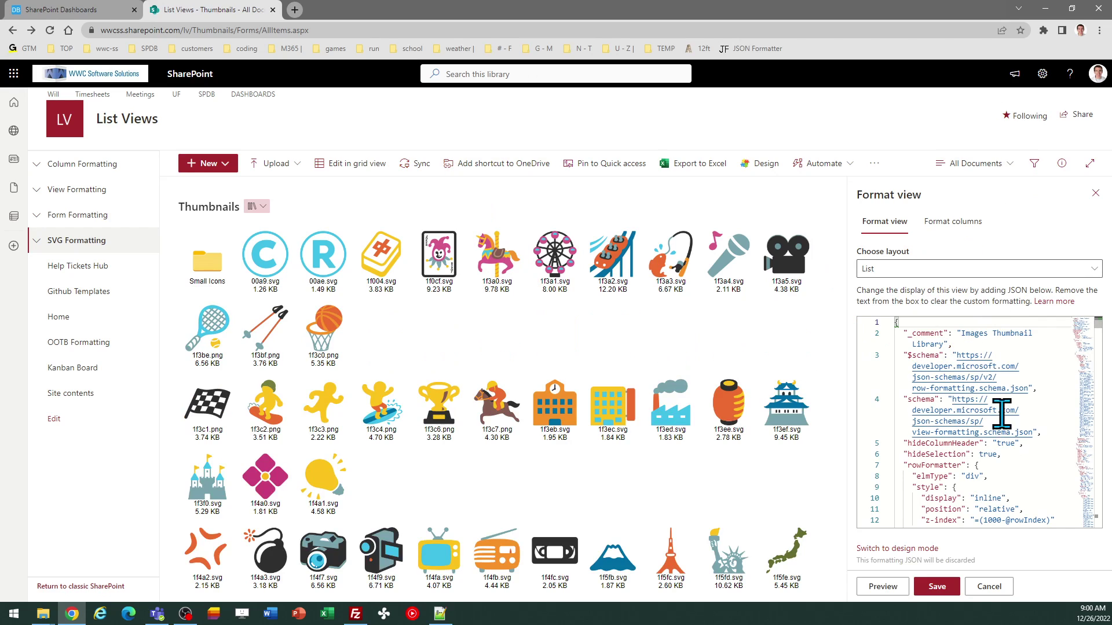
click(958, 463)
key(ctrl+a)
key(ctrl+v)
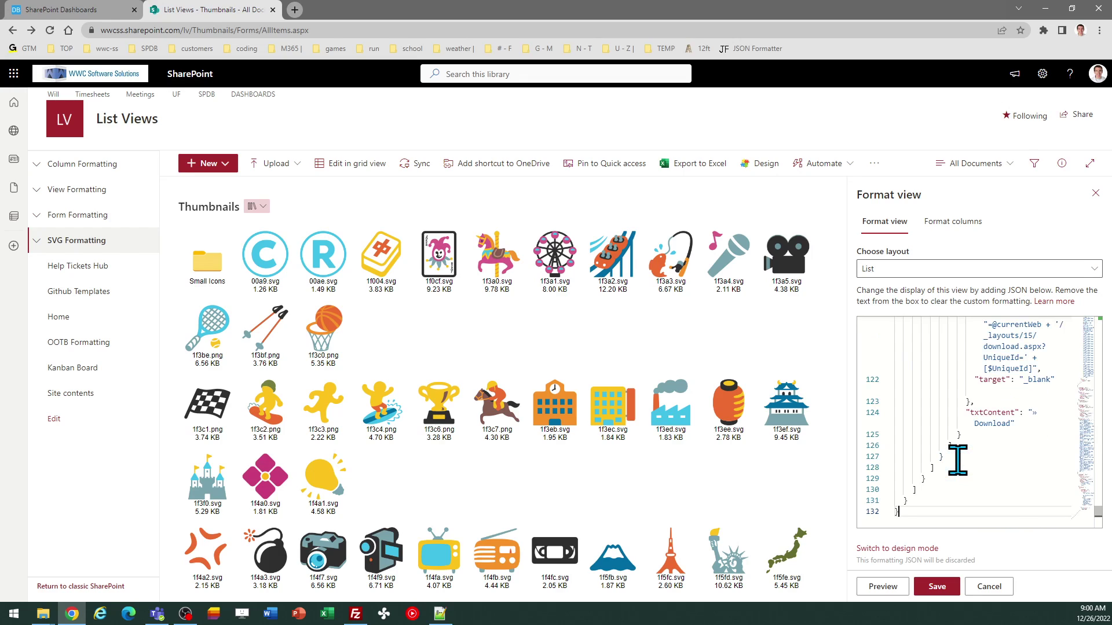
click(938, 587)
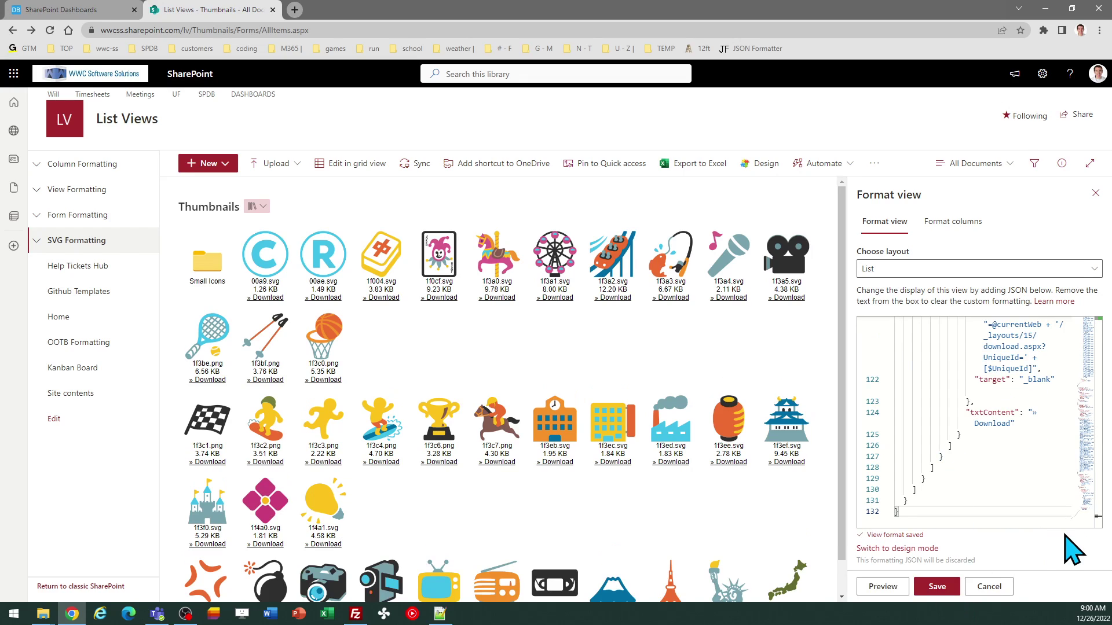
click(1095, 194)
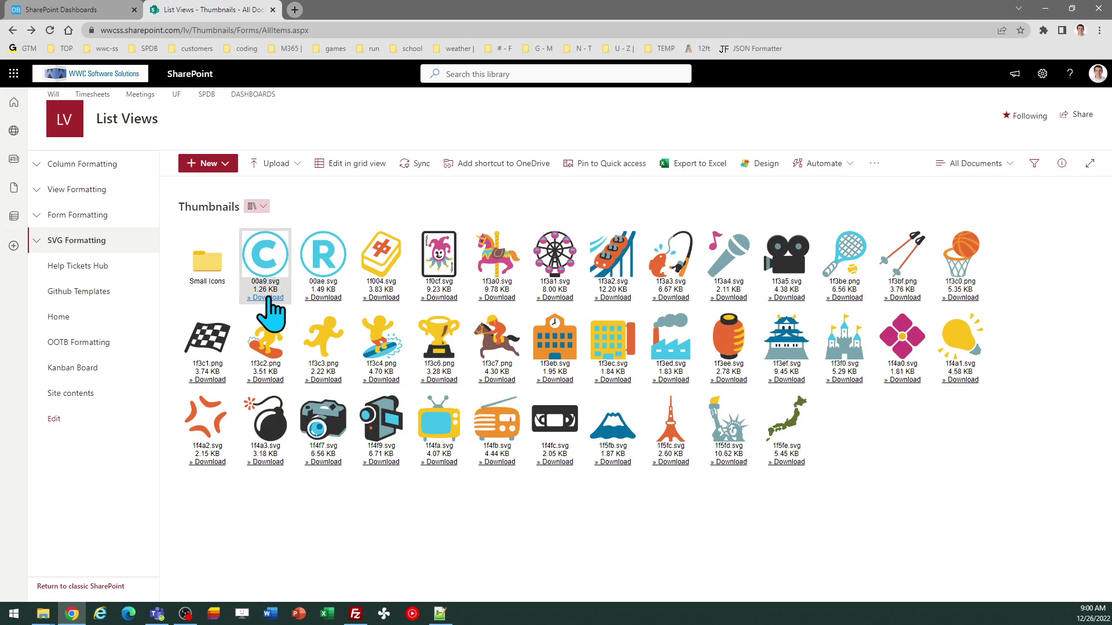
mouse_move(272, 310)
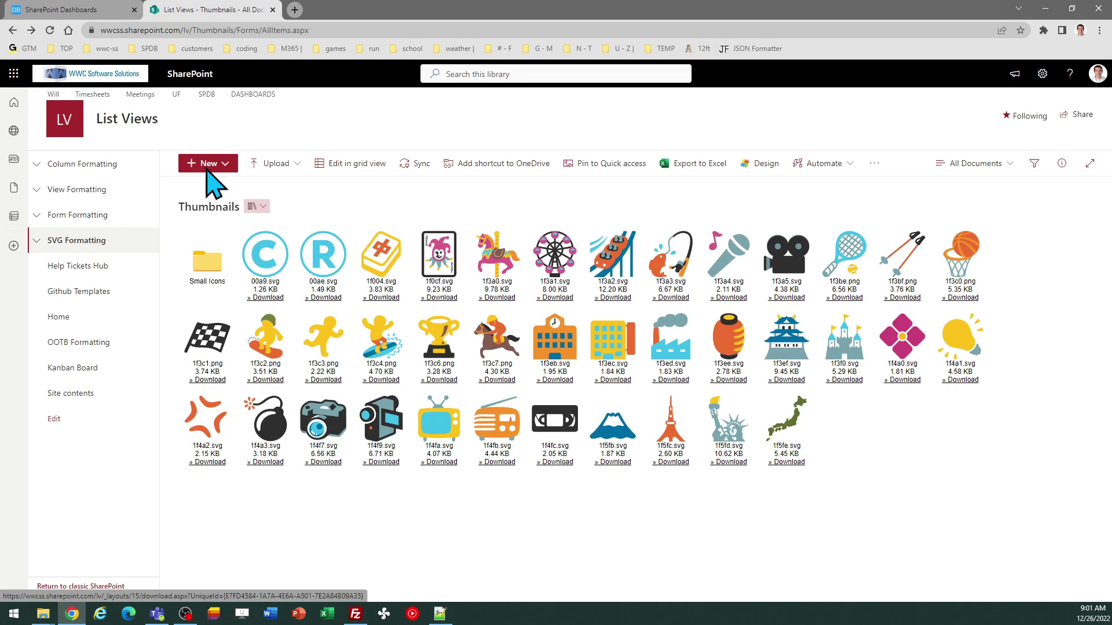
click(87, 10)
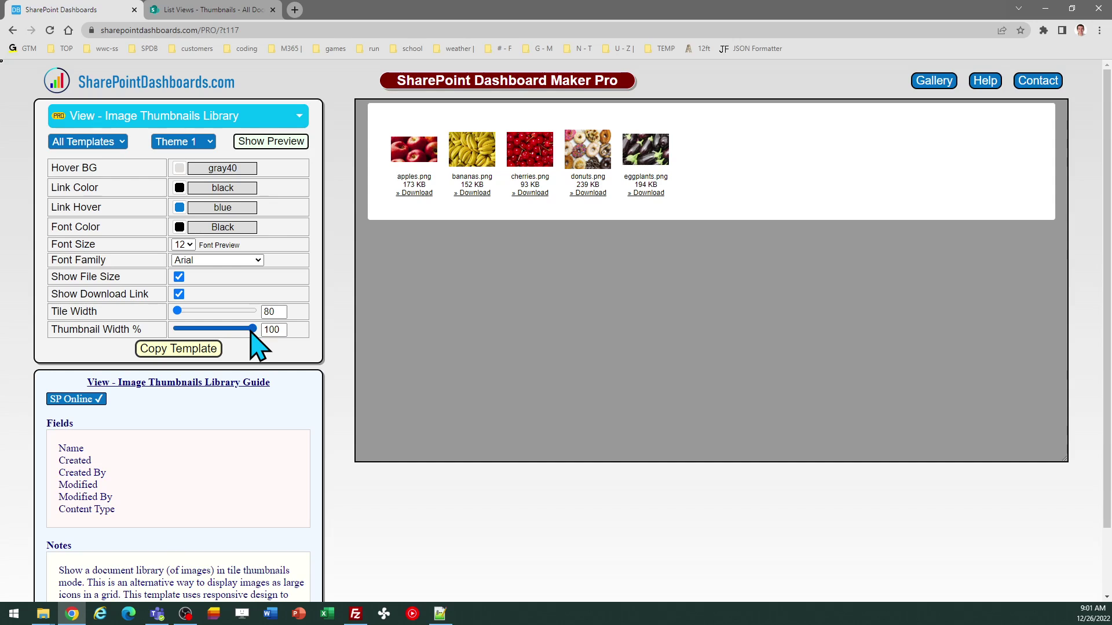
Set thumbnail width to 92% and label font size to 14, keeping file sizes shown
drag(253, 329, 241, 329)
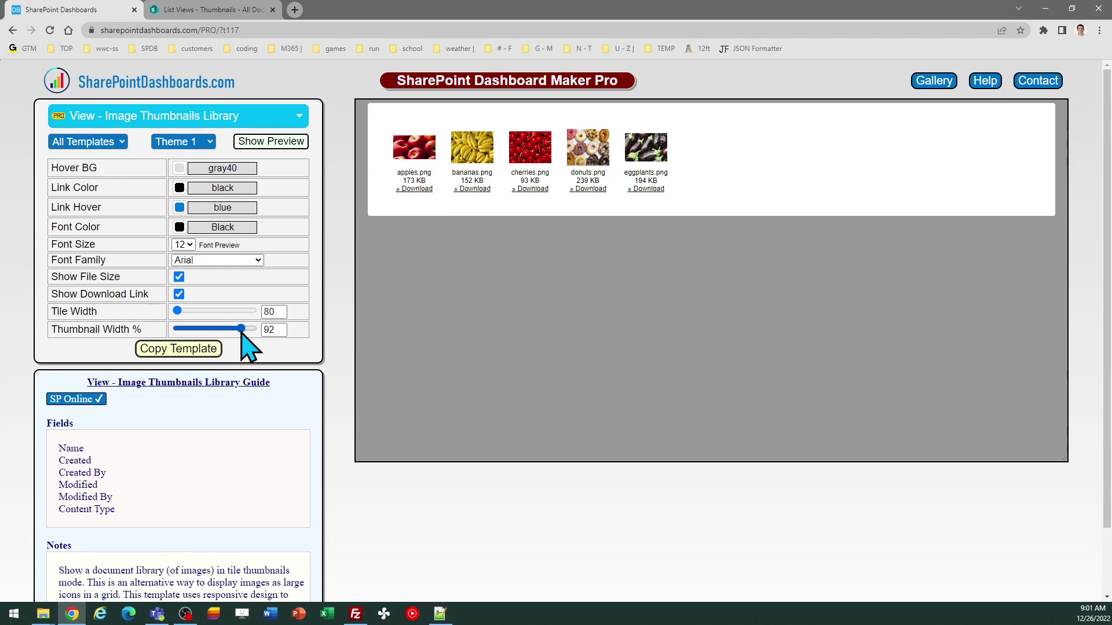
click(180, 278)
click(180, 278)
click(189, 245)
click(192, 291)
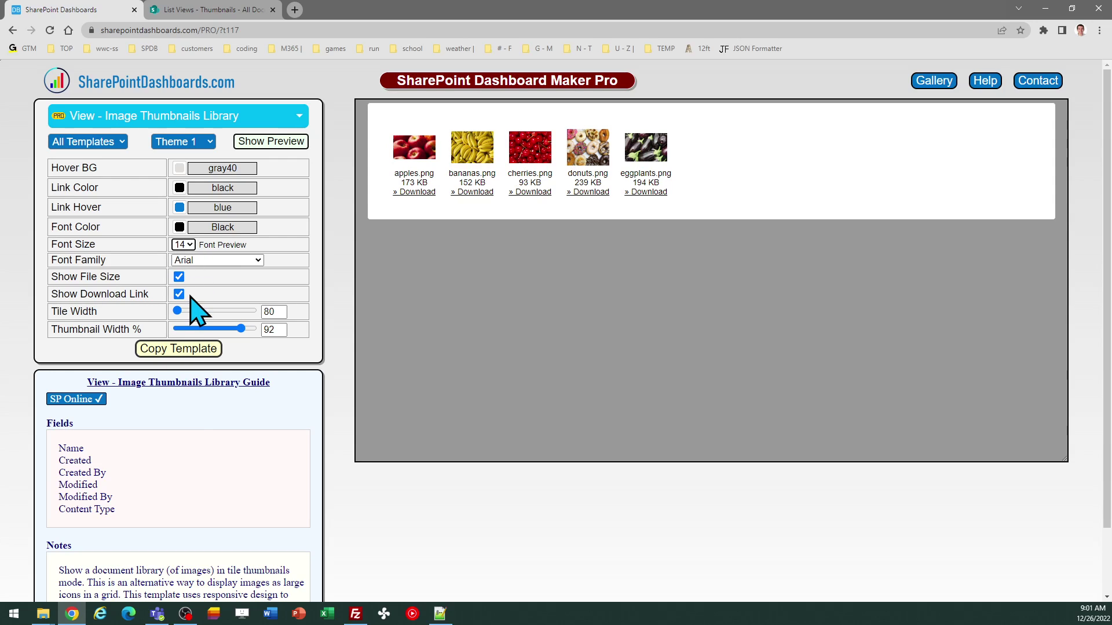